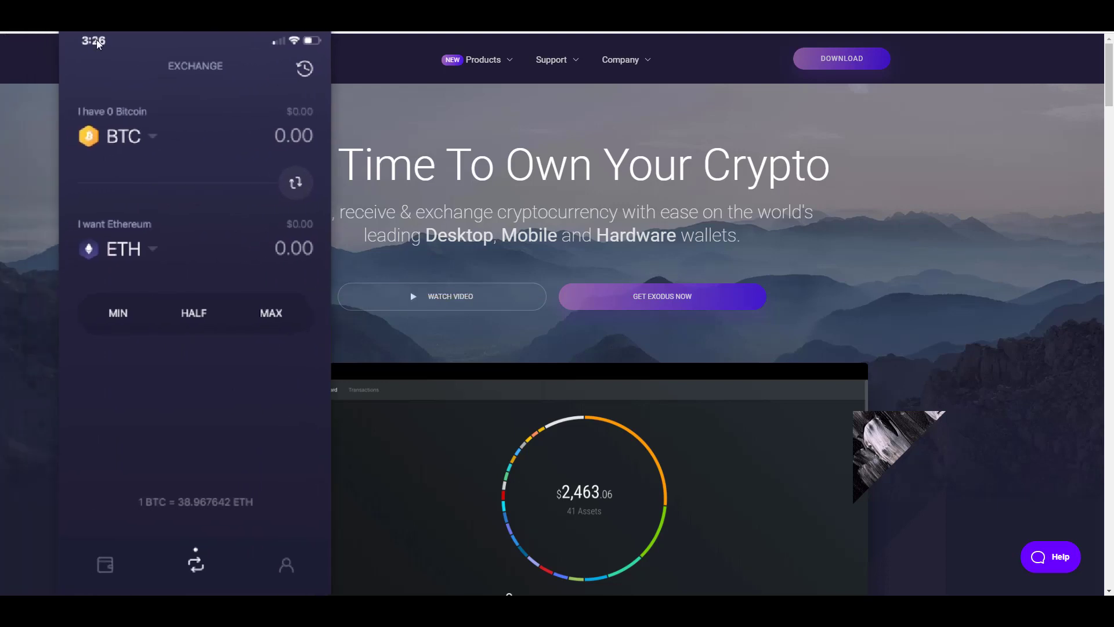
Step: Look through the Exodus homepage for its wallet features, supported cryptocurrency assets and mobile wallet
{"action": "left_click_drag", "start_coordinate": [97, 45], "coordinate": [71, 47]}
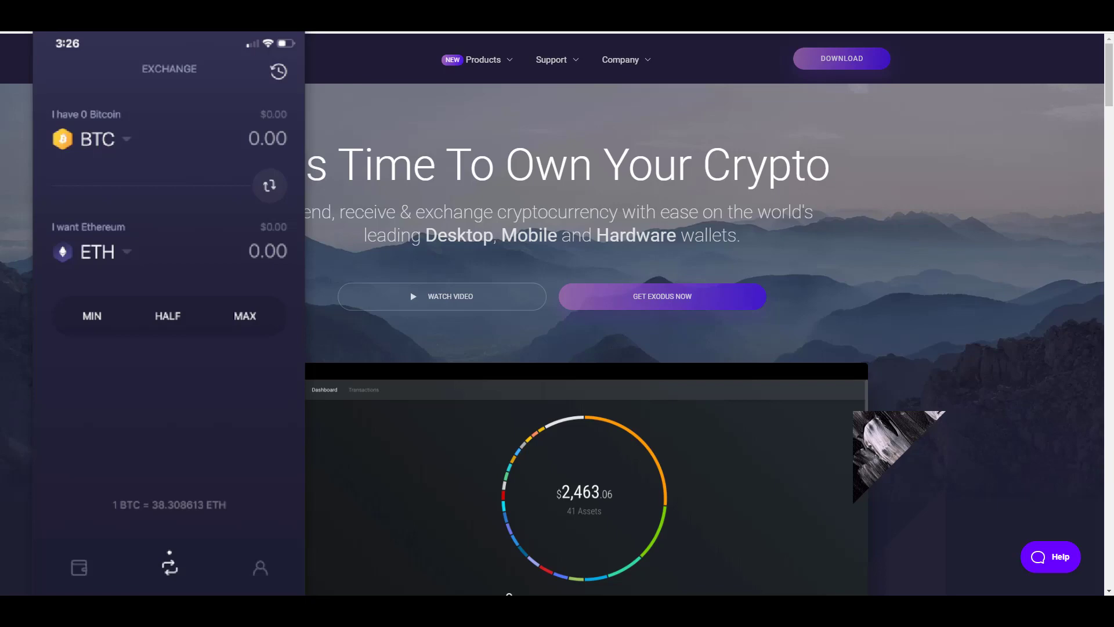
{"action": "scroll", "coordinate": [87, 366], "scroll_direction": "down", "scroll_amount": 4}
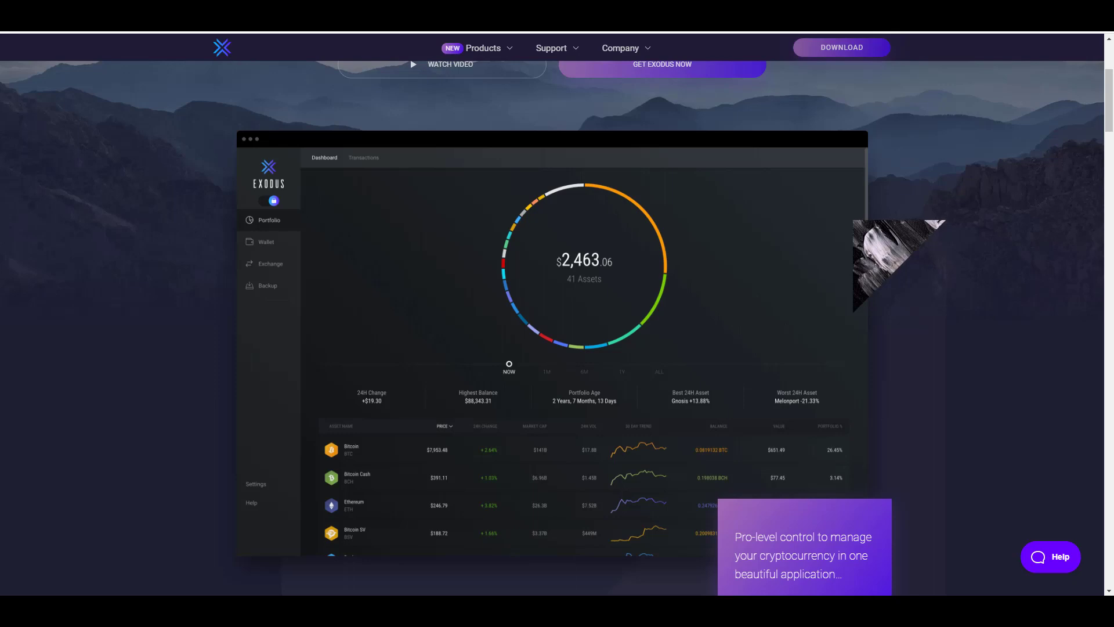
{"action": "scroll", "coordinate": [226, 414], "scroll_direction": "down", "scroll_amount": 5}
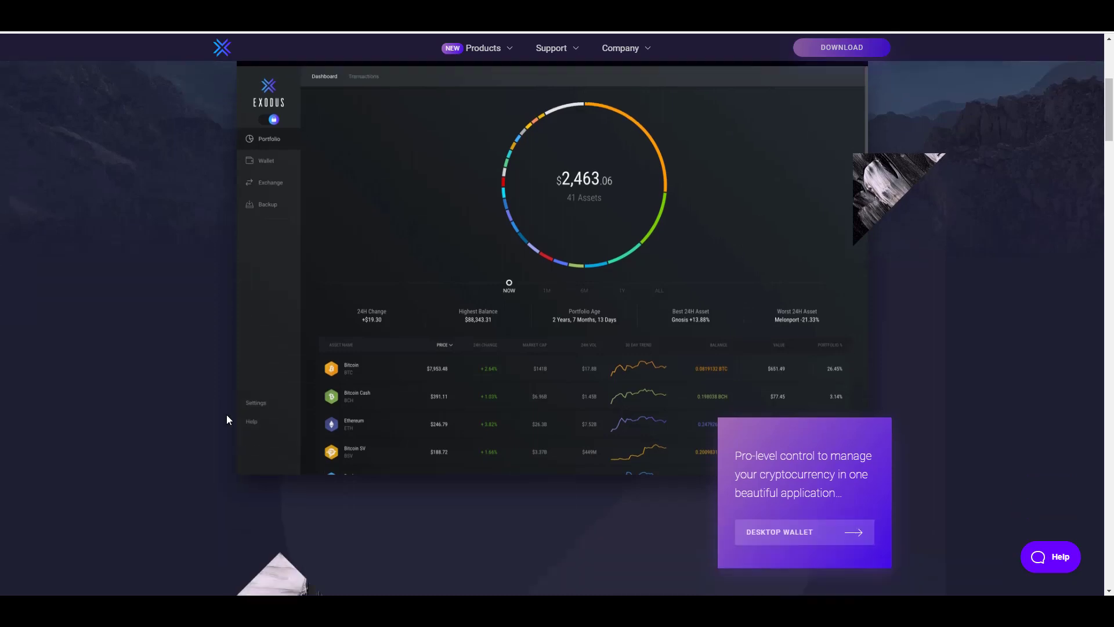
{"action": "scroll", "coordinate": [226, 422], "scroll_direction": "down", "scroll_amount": 5}
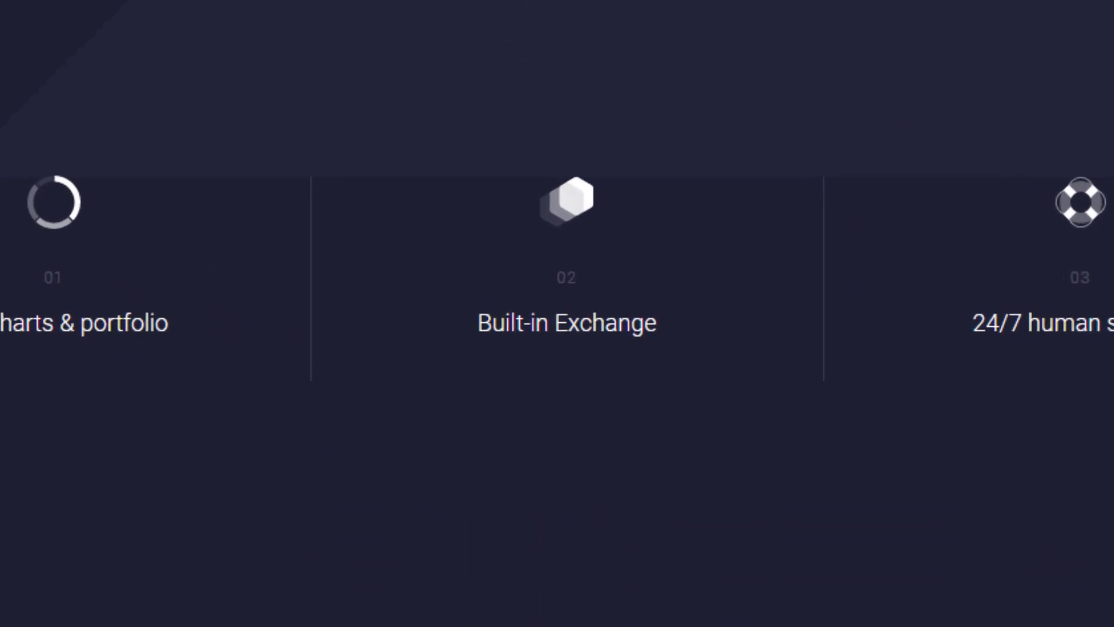
{"action": "scroll", "coordinate": [557, 313], "scroll_direction": "down", "scroll_amount": 3}
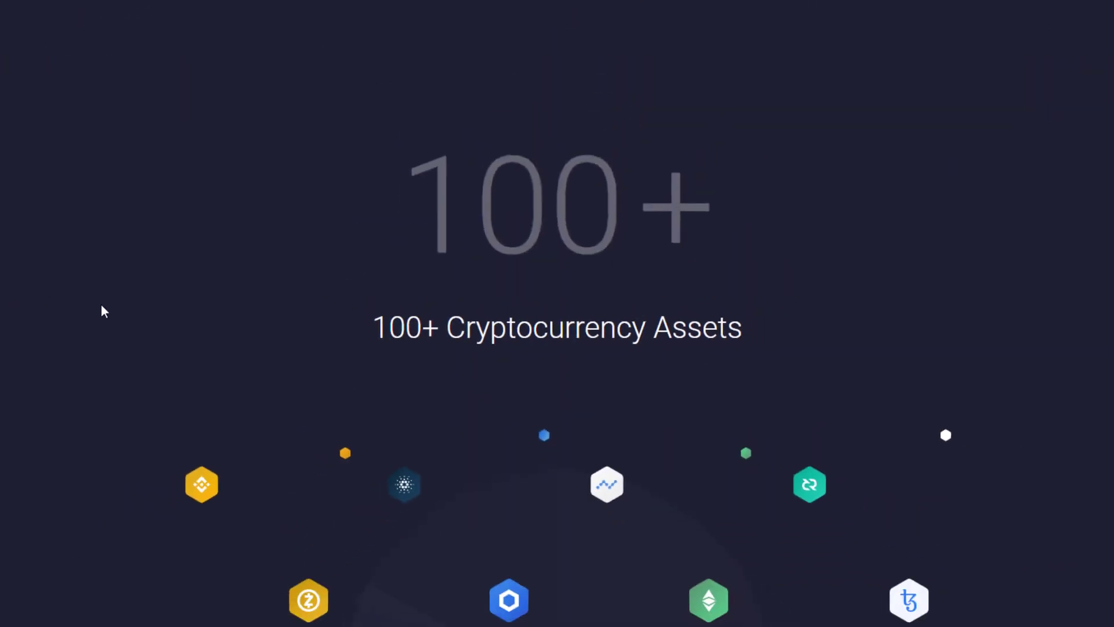
{"action": "scroll", "coordinate": [125, 317], "scroll_direction": "down", "scroll_amount": 3}
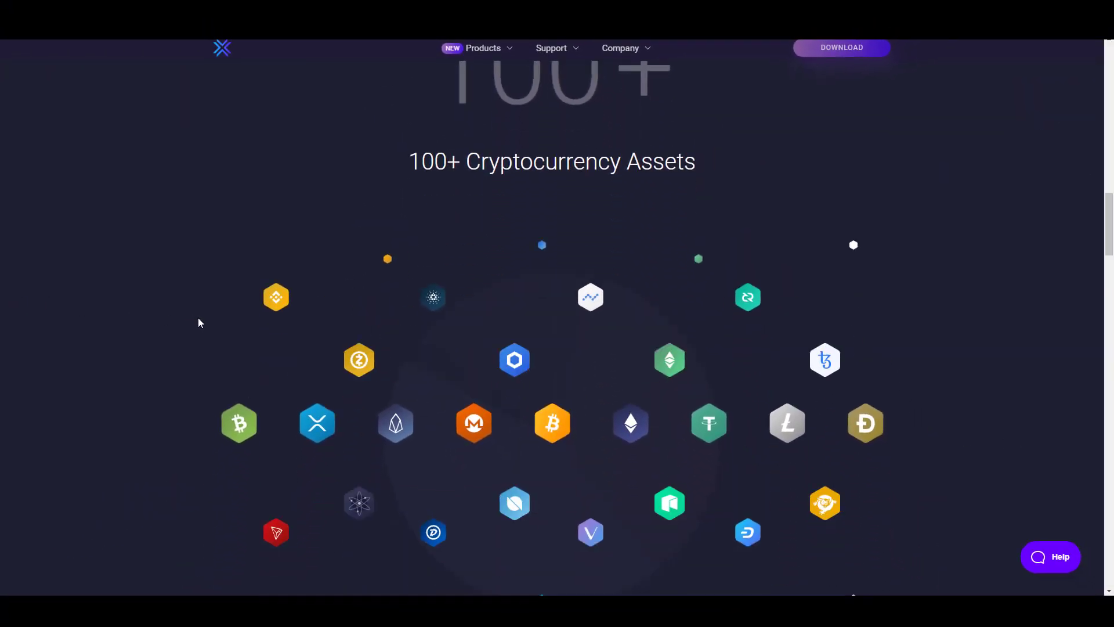
{"action": "scroll", "coordinate": [197, 323], "scroll_direction": "down", "scroll_amount": 4}
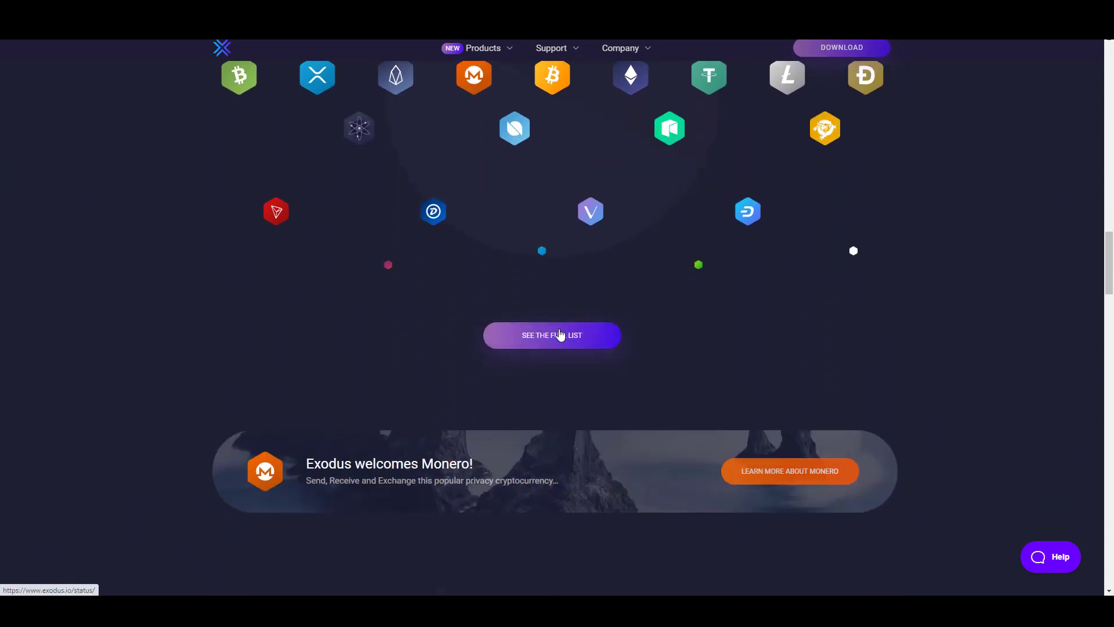
{"action": "scroll", "coordinate": [247, 326], "scroll_direction": "down", "scroll_amount": 4}
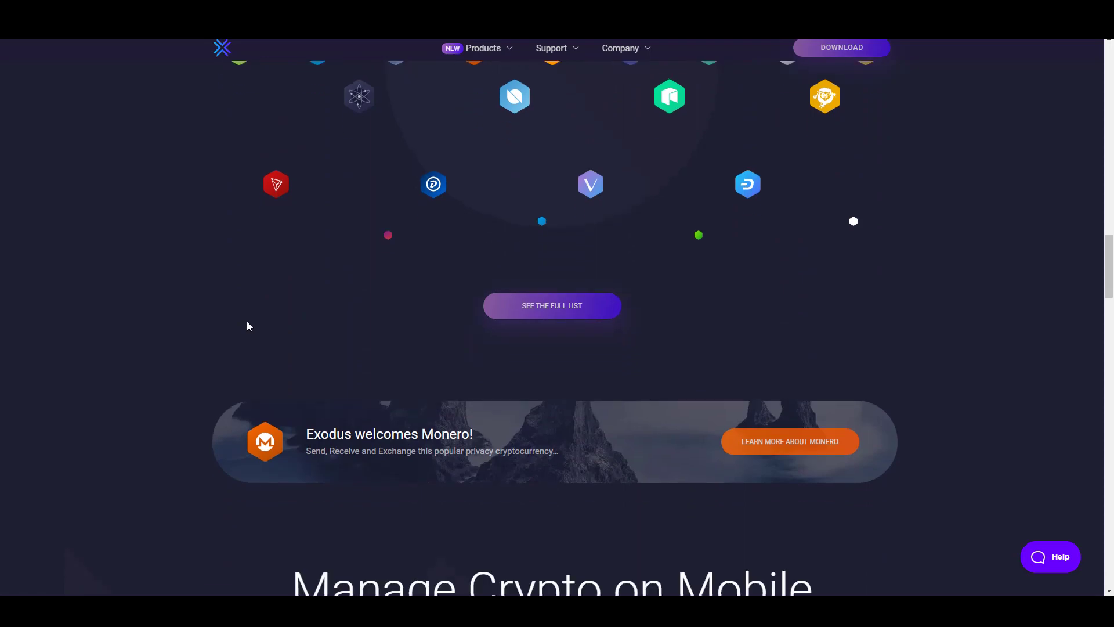
{"action": "scroll", "coordinate": [247, 326], "scroll_direction": "down", "scroll_amount": 4}
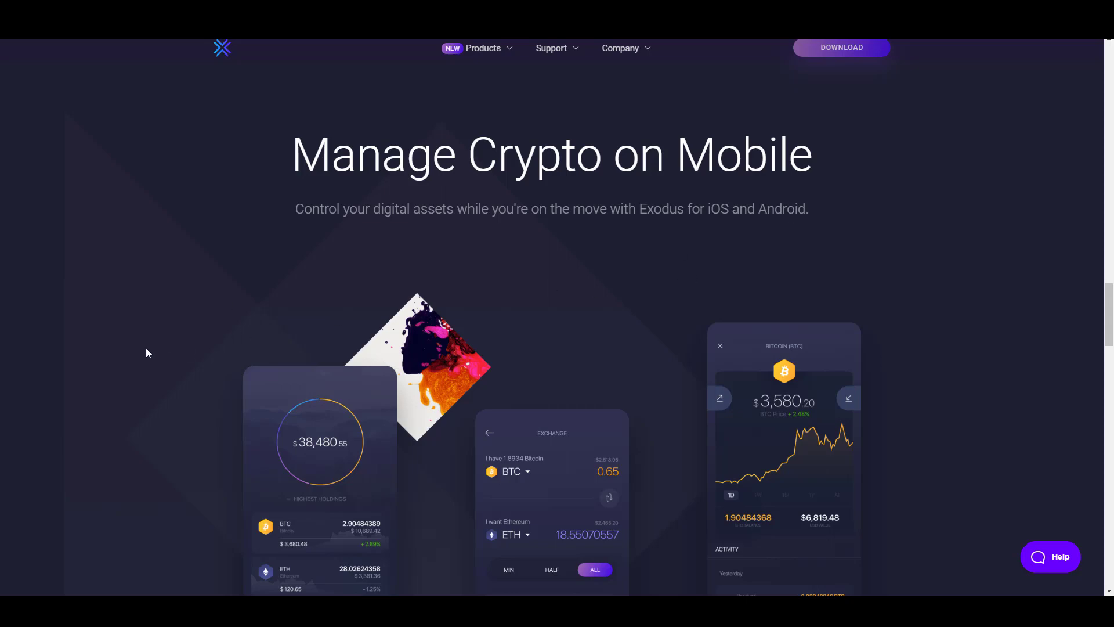
{"action": "scroll", "coordinate": [131, 345], "scroll_direction": "down", "scroll_amount": 15}
{"action": "scroll", "coordinate": [128, 347], "scroll_direction": "down", "scroll_amount": 4}
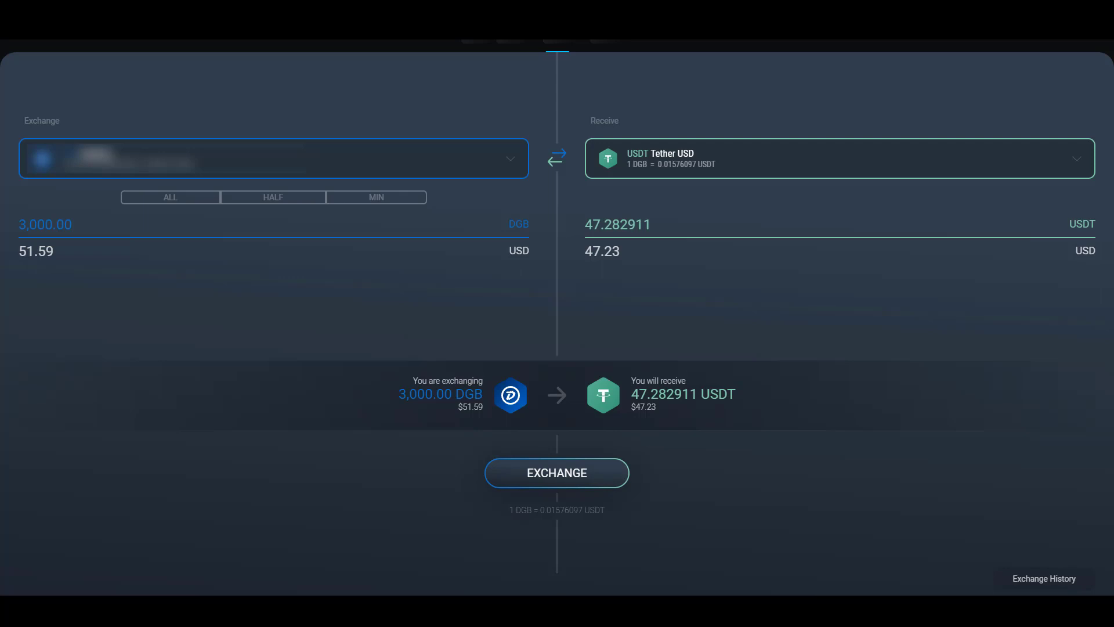
Step: Switch to the Exodus wallet's exchange and search the receivable assets for "us", keeping Tether USD selected
{"action": "left_click", "coordinate": [842, 158]}
{"action": "type", "text": "us"}
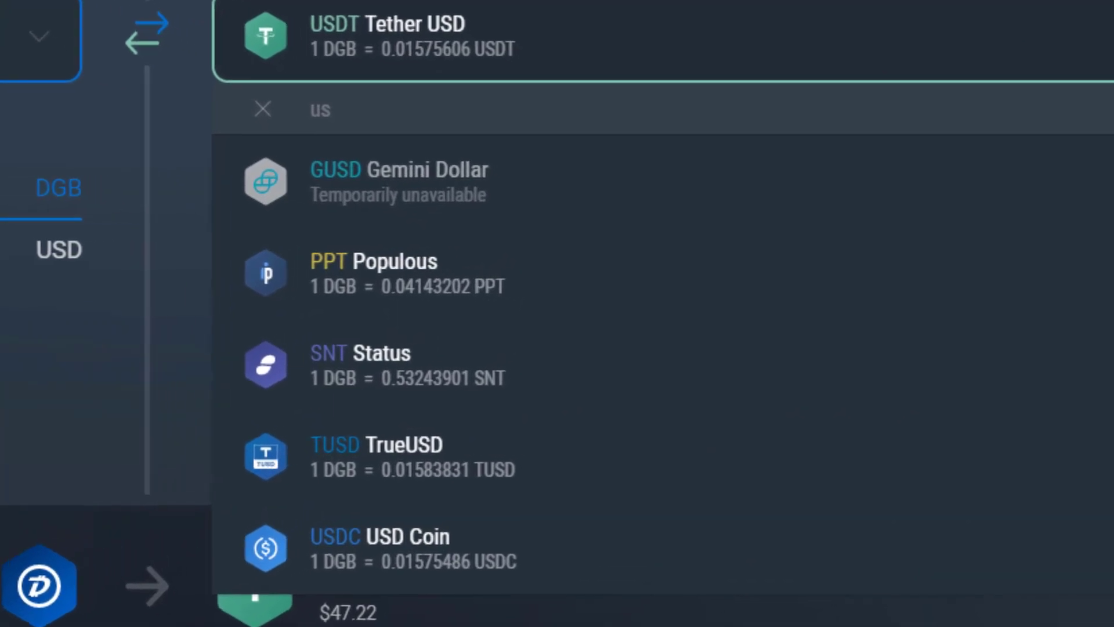
{"action": "key", "text": "Escape"}
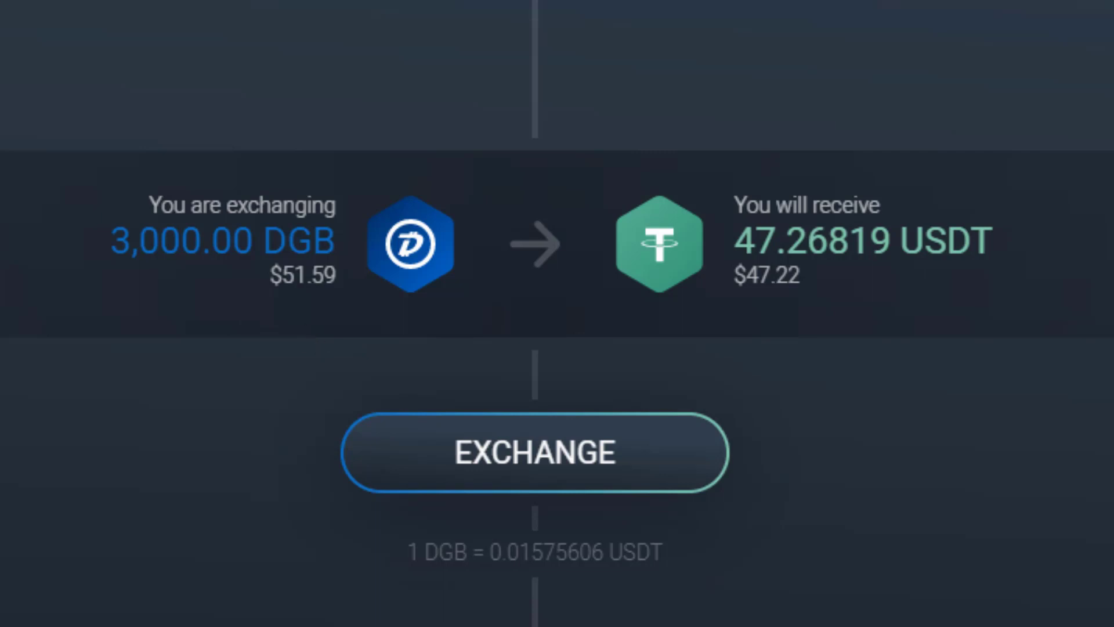
{"action": "type", "text": "0"}
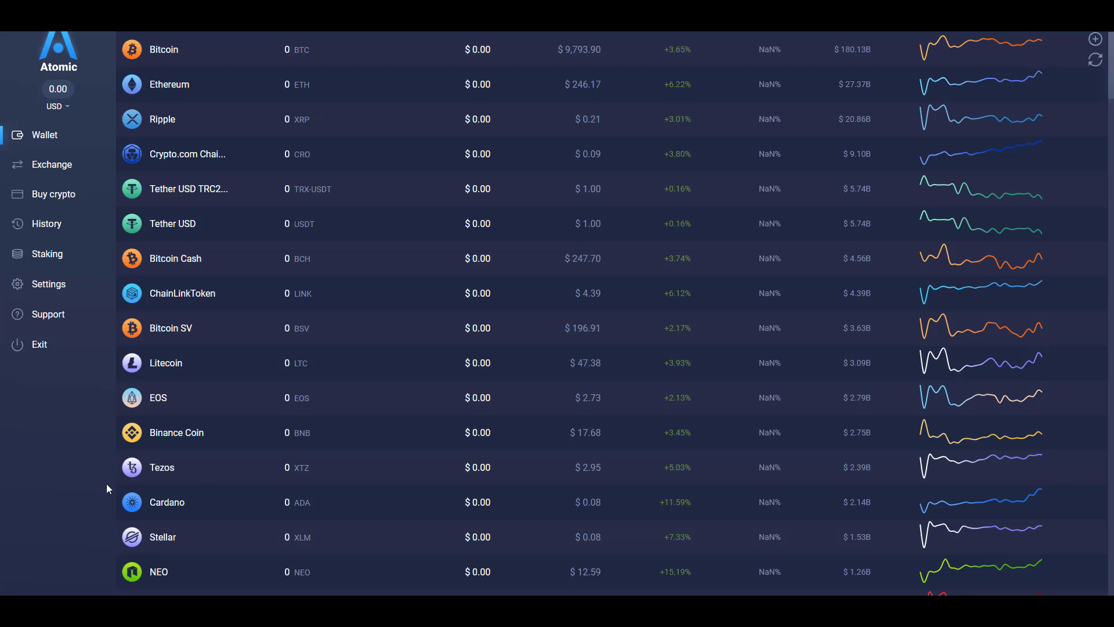
Step: Switch to Atomic Wallet and look through its asset list, crypto purchase page and staking options
{"action": "scroll", "coordinate": [200, 430], "scroll_direction": "down", "scroll_amount": 5}
{"action": "scroll", "coordinate": [199, 434], "scroll_direction": "up", "scroll_amount": 5}
{"action": "left_click", "coordinate": [43, 196]}
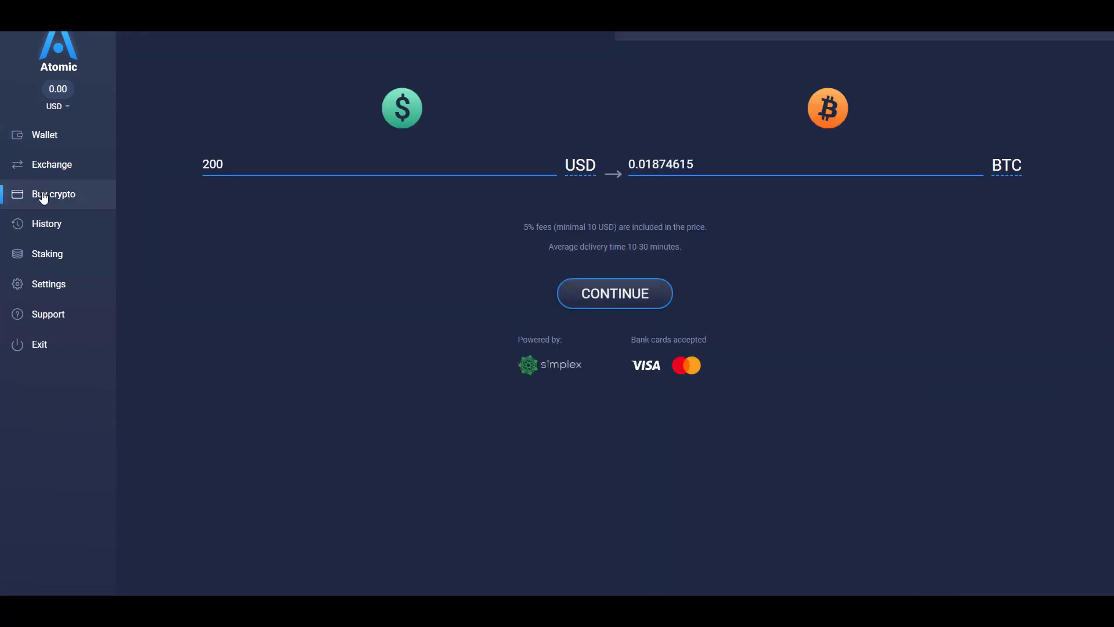
{"action": "left_click", "coordinate": [46, 256]}
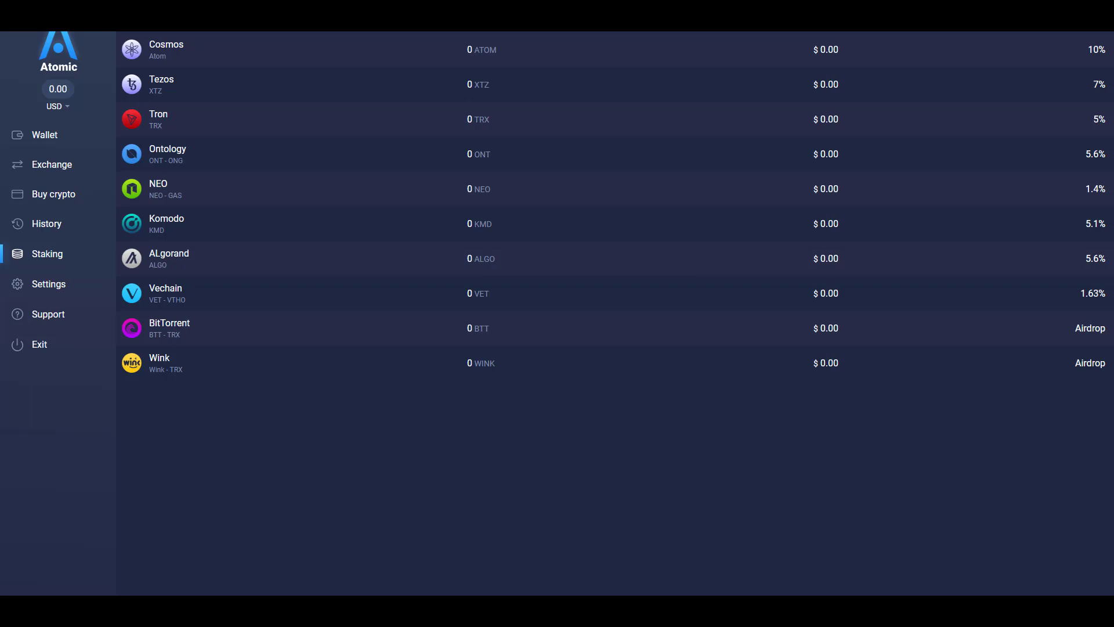
Step: Compare the exchange rate for 1 BTC to USDT in Atomic Wallet with the one in Exodus
{"action": "left_click", "coordinate": [52, 164]}
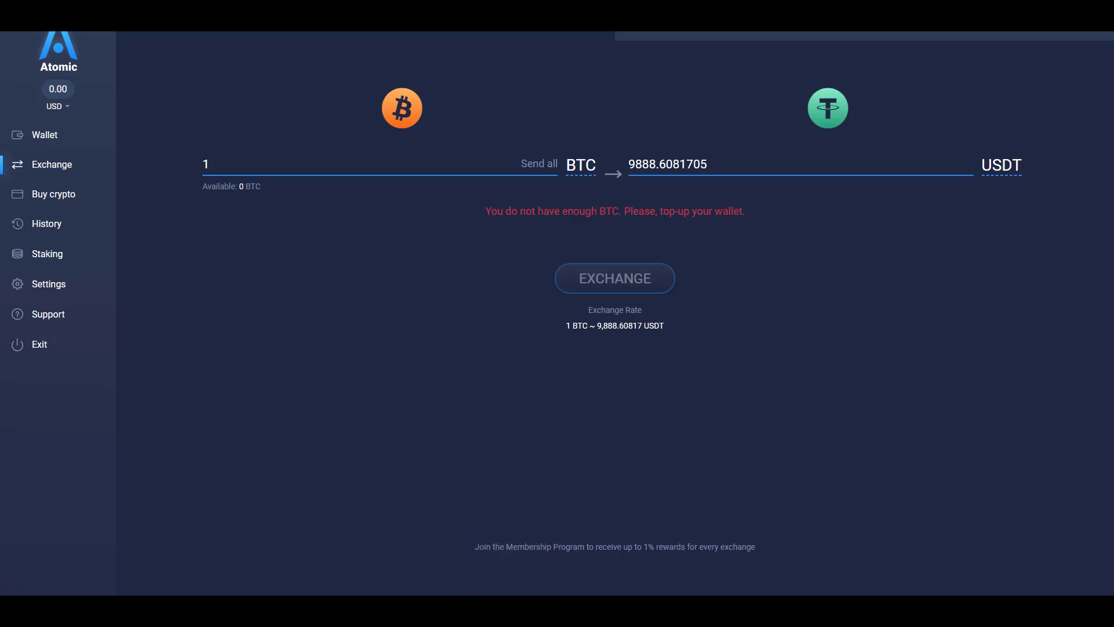
{"action": "key", "text": "alt+Tab"}
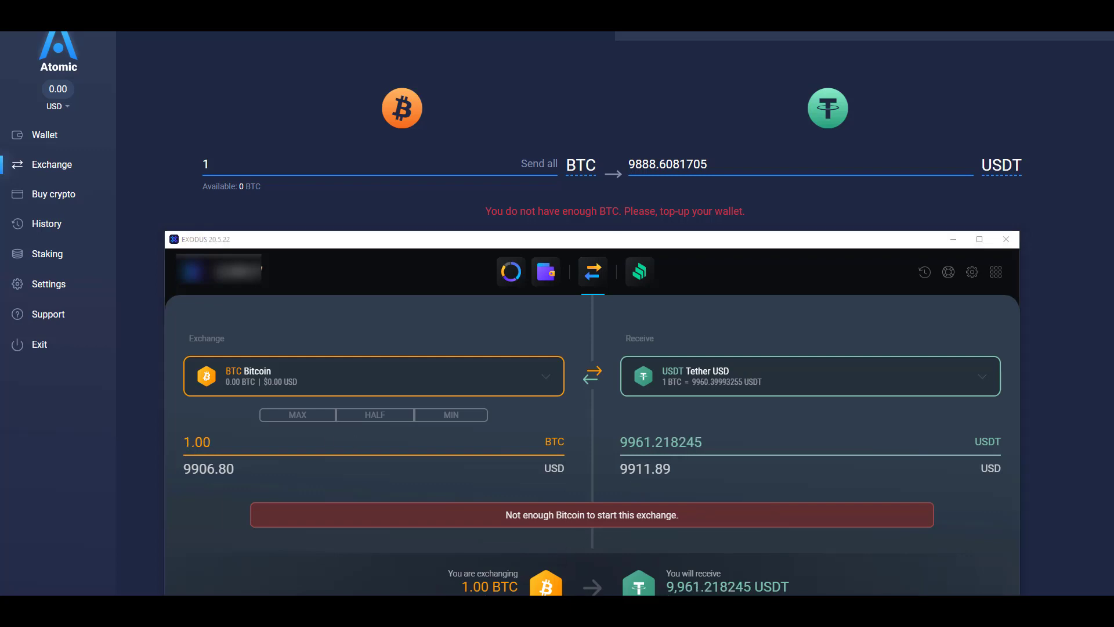
{"action": "key", "text": "alt+Tab"}
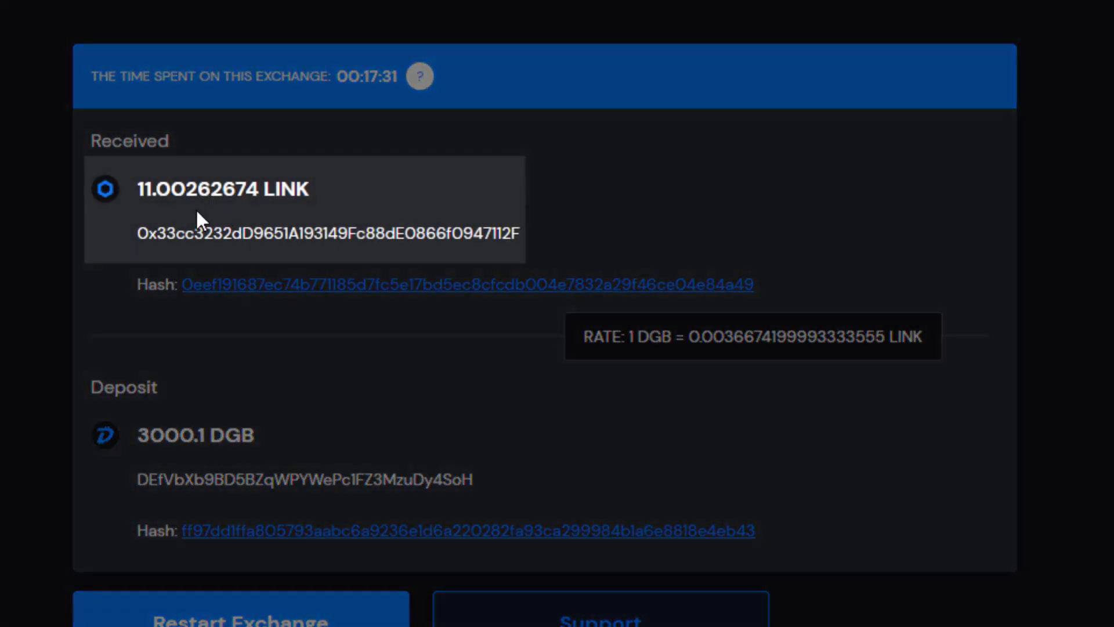
Step: Switch to the completed Godex order and examine the received LINK amount and recipient address
{"action": "left_click_drag", "start_coordinate": [140, 188], "coordinate": [243, 189]}
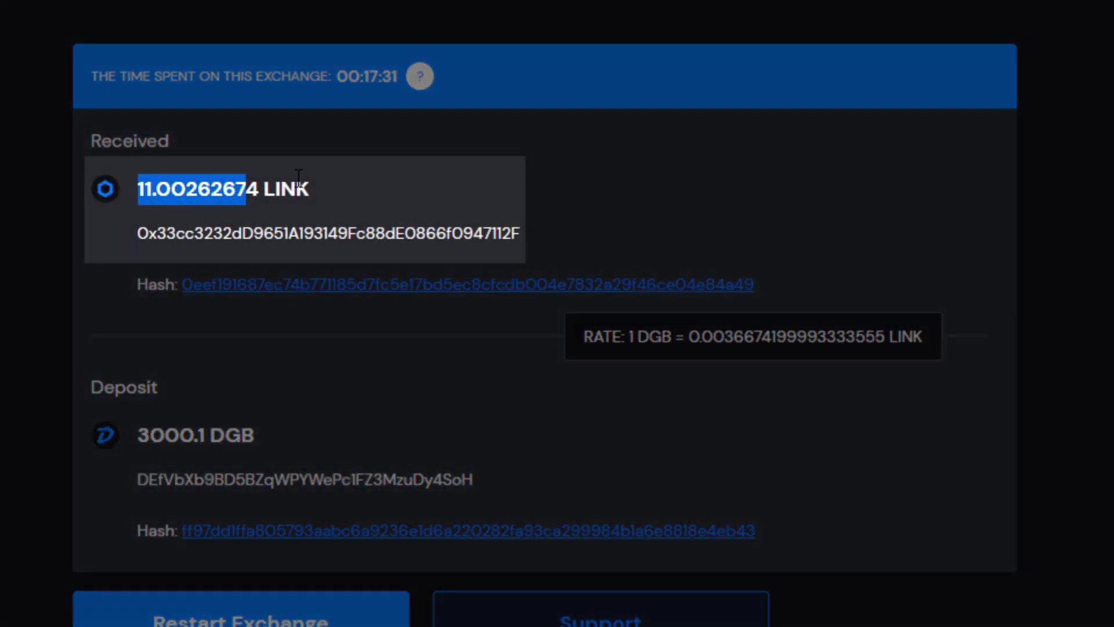
{"action": "left_click", "coordinate": [275, 259]}
{"action": "double_click", "coordinate": [532, 235]}
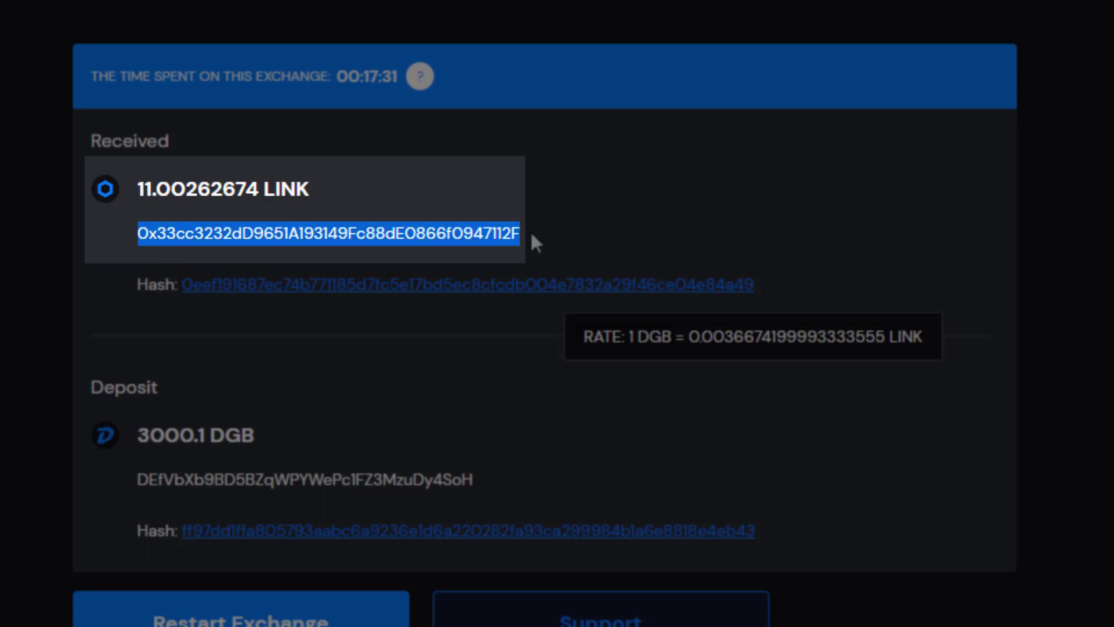
{"action": "left_click", "coordinate": [526, 234]}
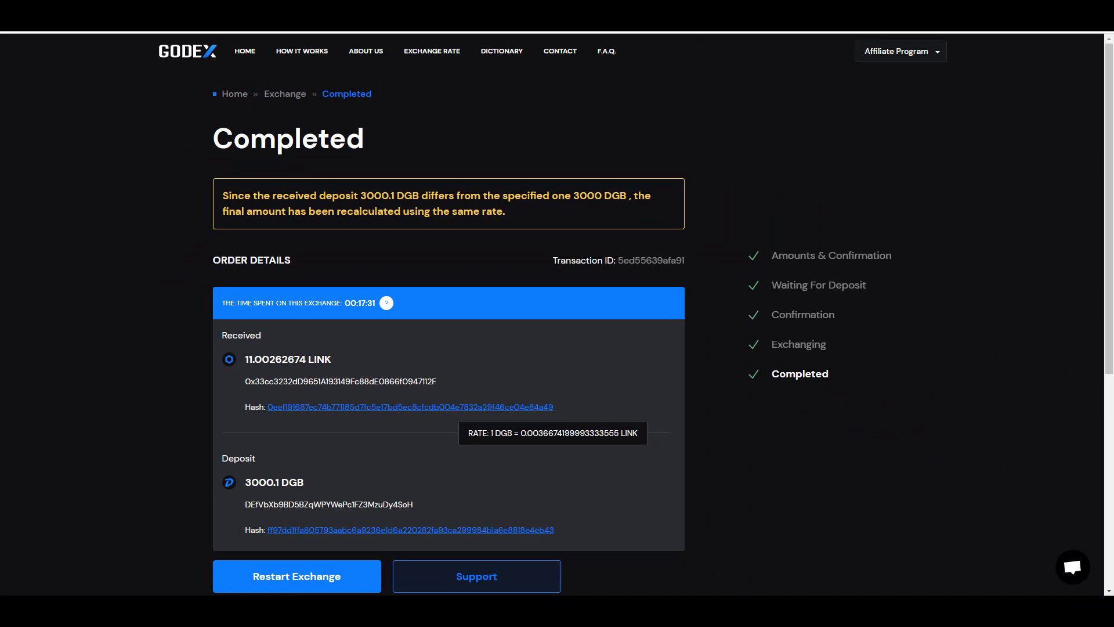
Step: Return to the Godex home page and choose USDT (Tether USD) as the coin to get for DGB
{"action": "left_click", "coordinate": [245, 51]}
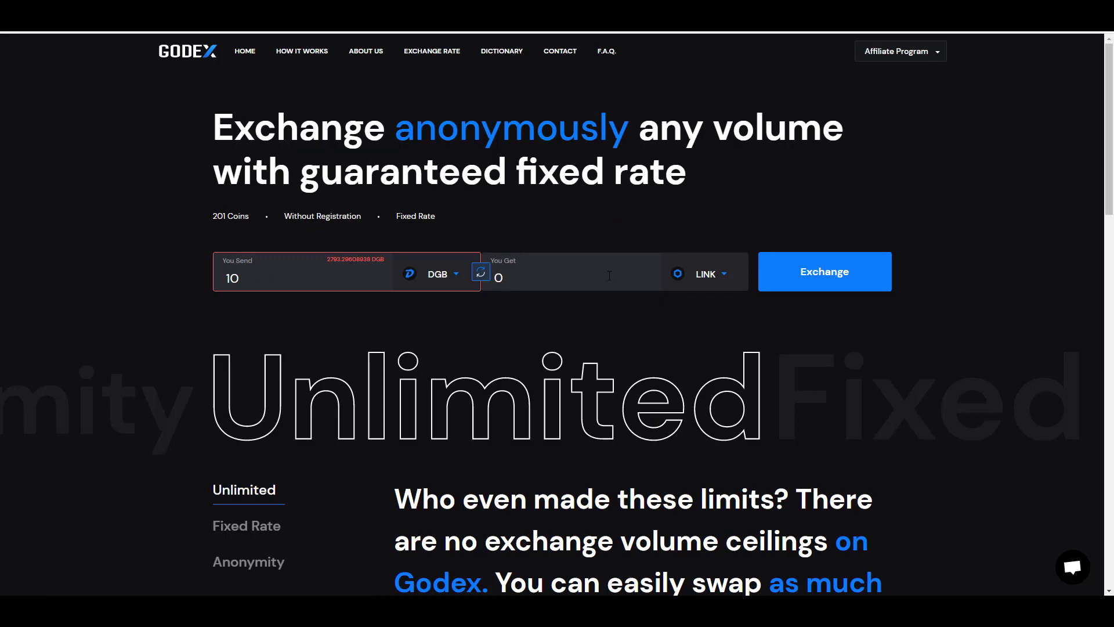
{"action": "left_click", "coordinate": [699, 276]}
{"action": "type", "text": "usdt"}
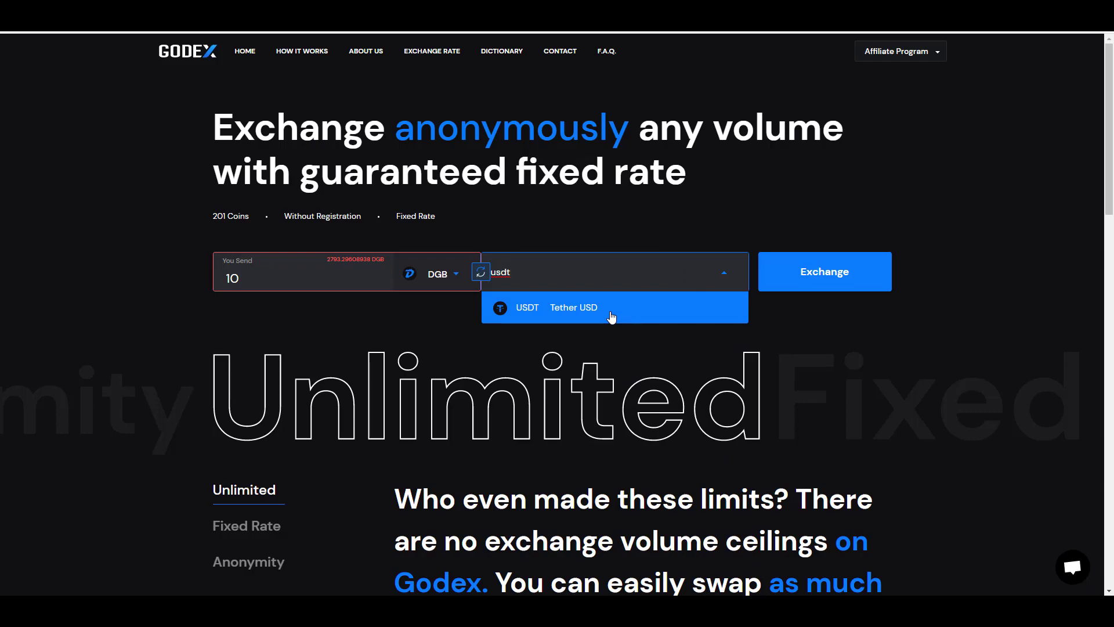
{"action": "left_click", "coordinate": [612, 316]}
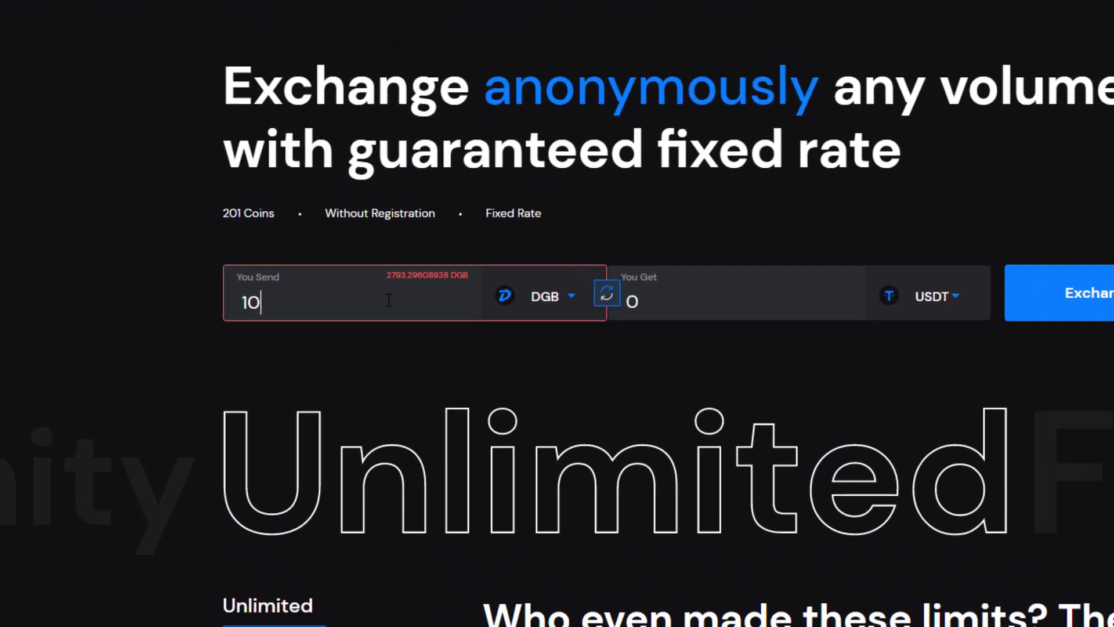
Step: Set the amount to send to 3000 DGB and proceed with the exchange to the Tether USD address entry
{"action": "type", "text": "0"}
{"action": "key", "text": "BackSpace"}
{"action": "key", "text": "BackSpace"}
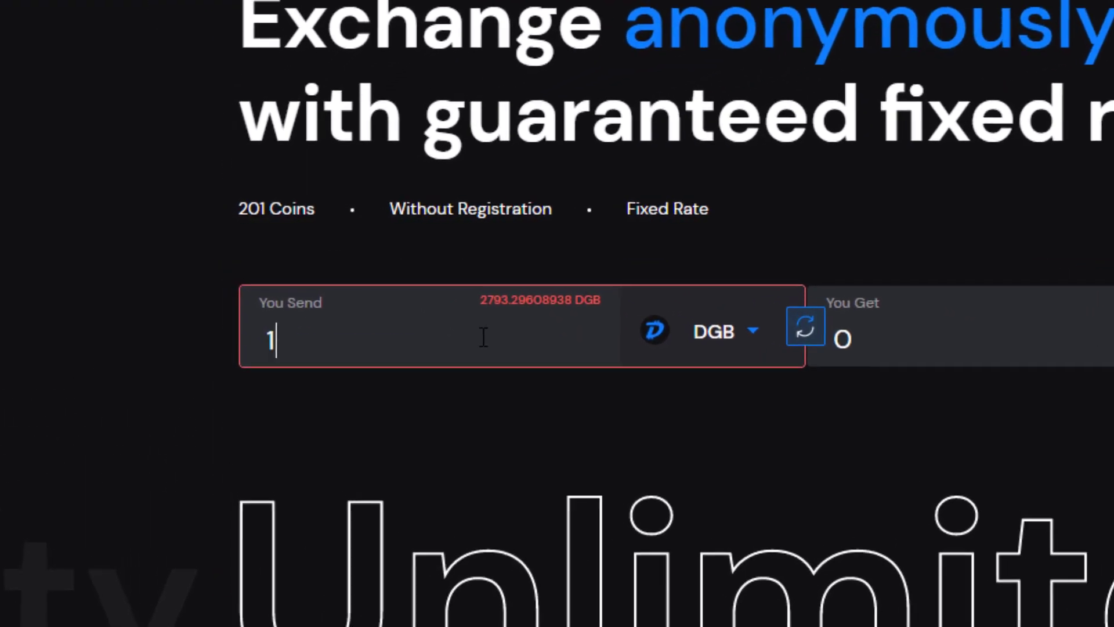
{"action": "key", "text": "BackSpace"}
{"action": "type", "text": "0"}
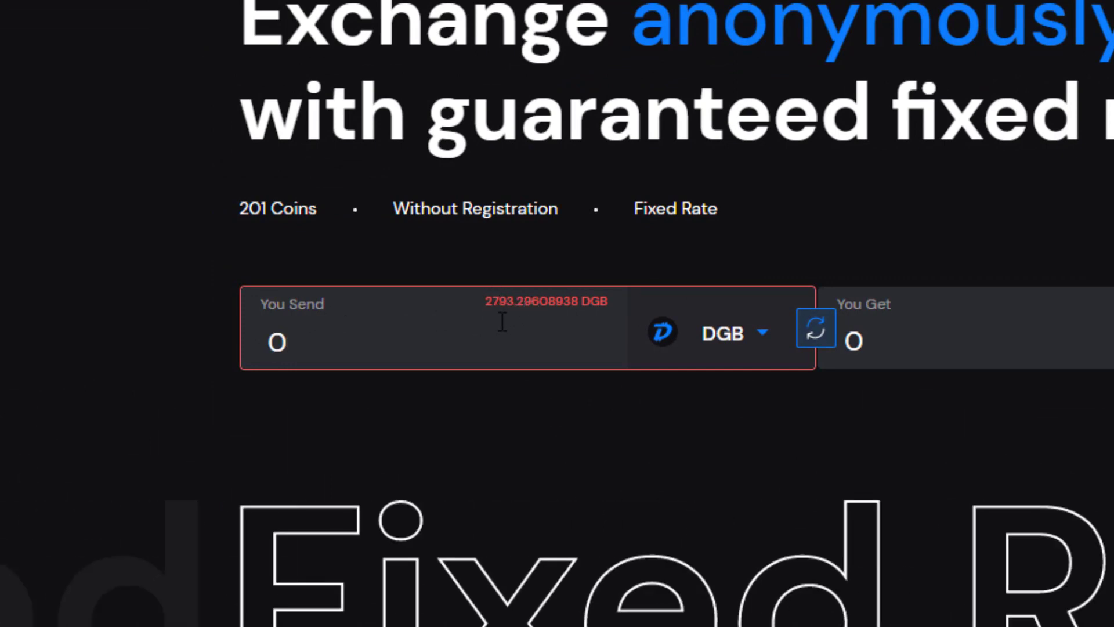
{"action": "key", "text": "ctrl+a"}
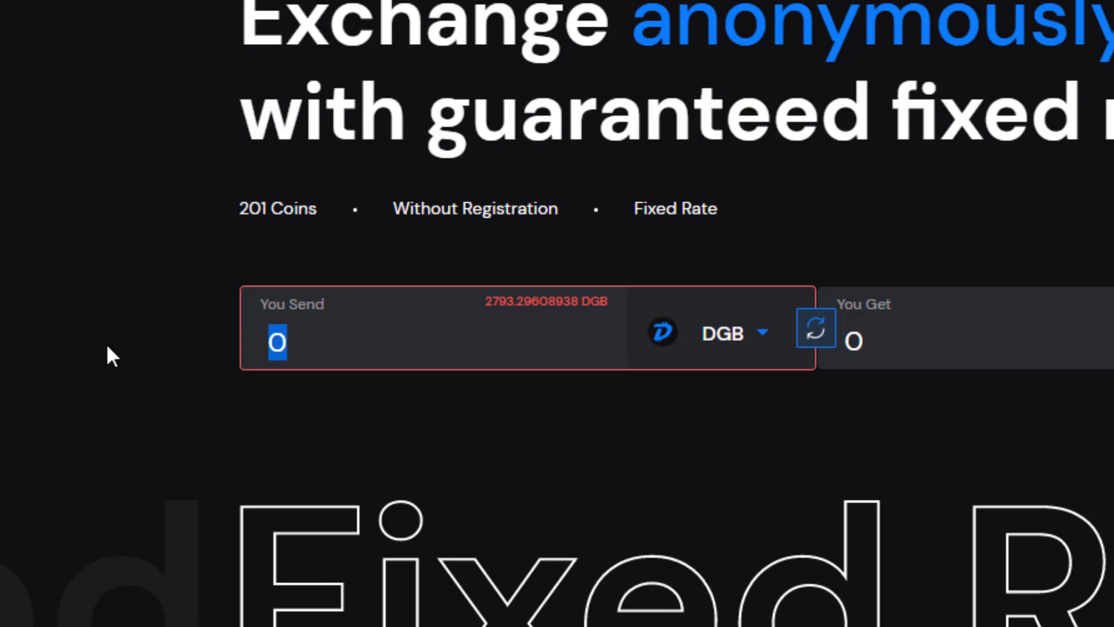
{"action": "type", "text": "3000"}
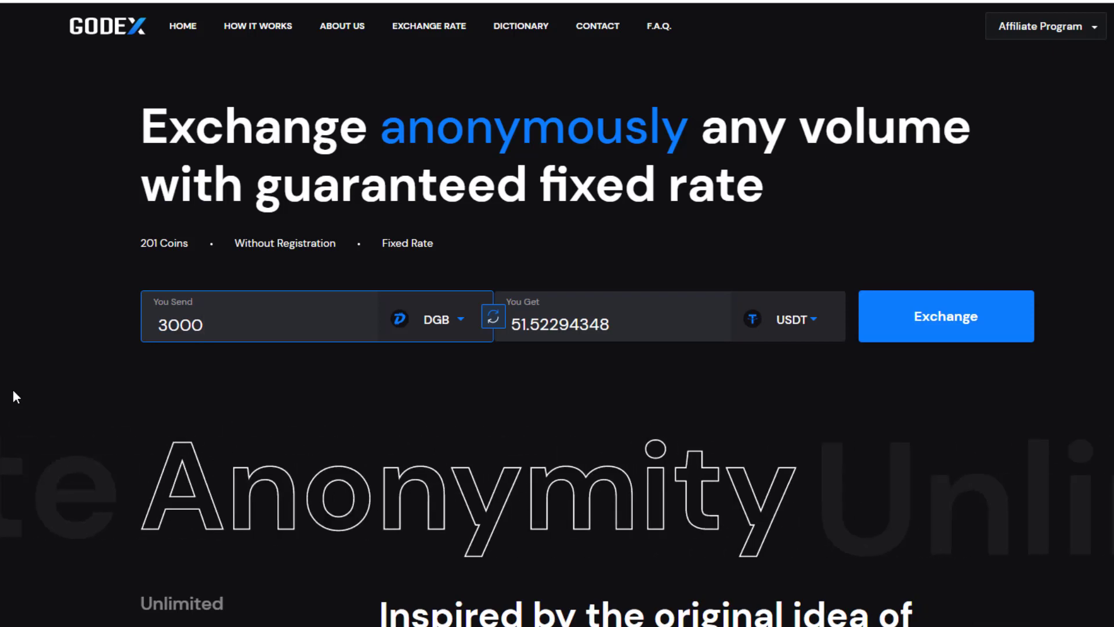
{"action": "left_click", "coordinate": [922, 321]}
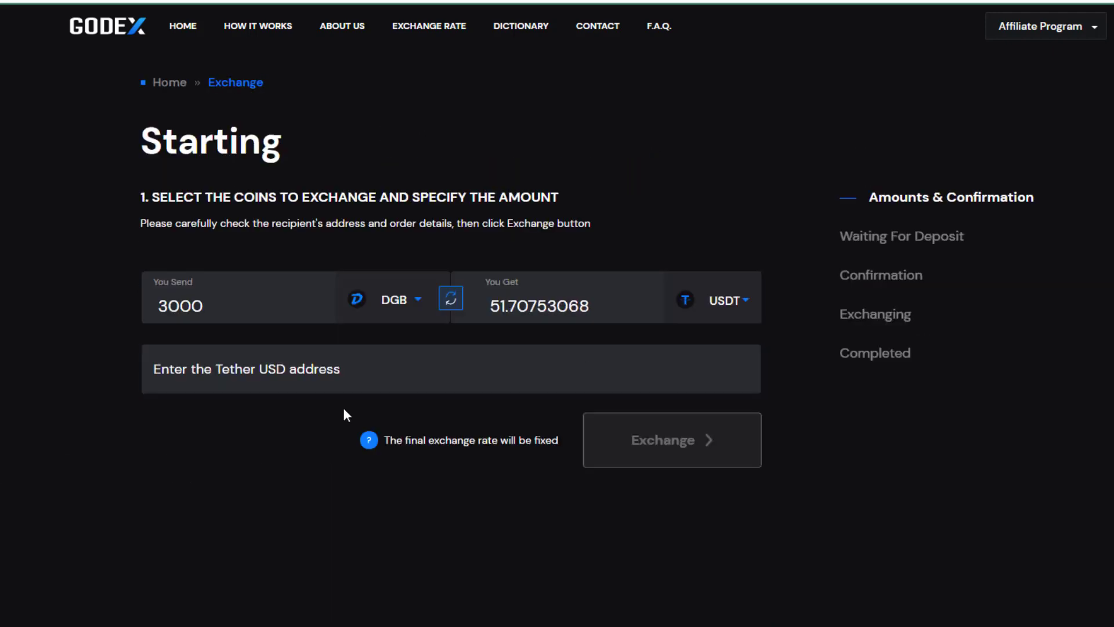
{"action": "left_click", "coordinate": [322, 376]}
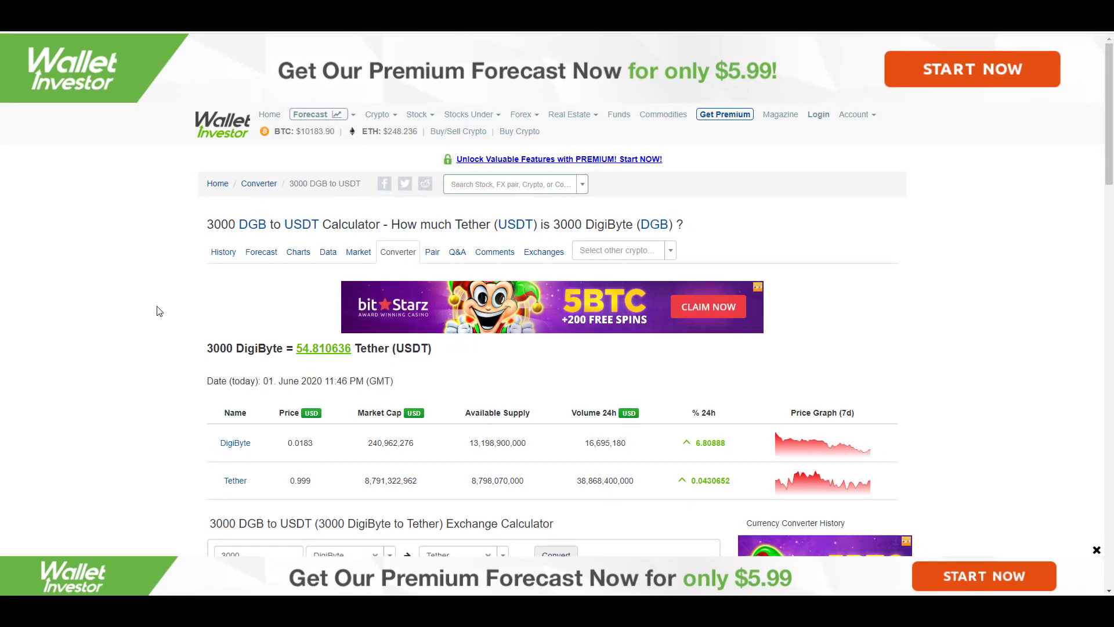
Step: Switch to WalletInvestor and check its conversion of 3000 DigiByte to Tether
{"action": "scroll", "coordinate": [157, 311], "scroll_direction": "down", "scroll_amount": 2}
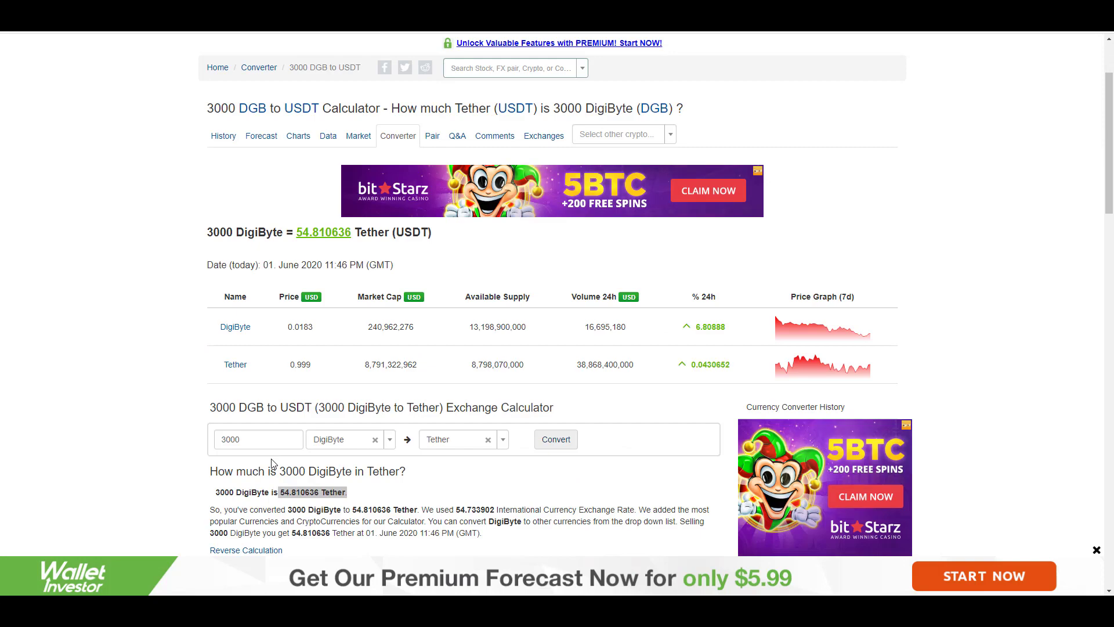